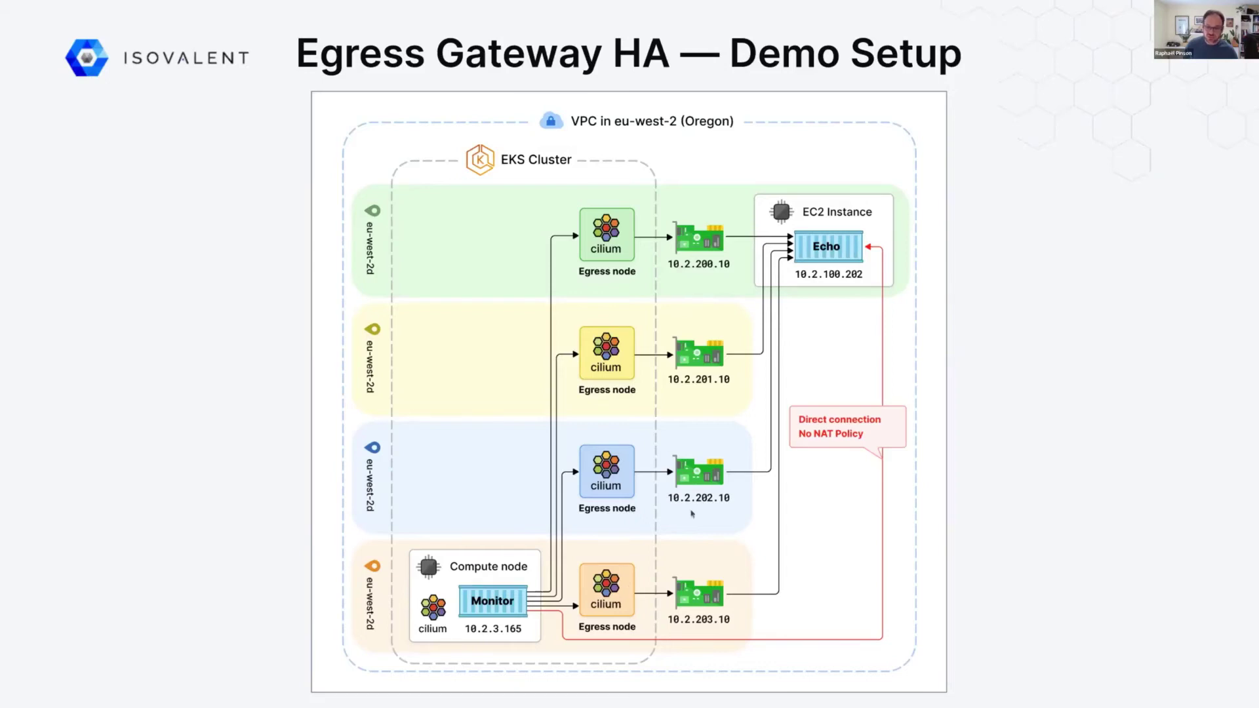
Advance the presentation from the HA setup diagram to the Demo title slide
{"action": "key", "text": "Right"}
Leave the slideshow and highlight outbound_ip values such as 10.2.200.10 in the monitor log
{"action": "key", "text": "Escape"}
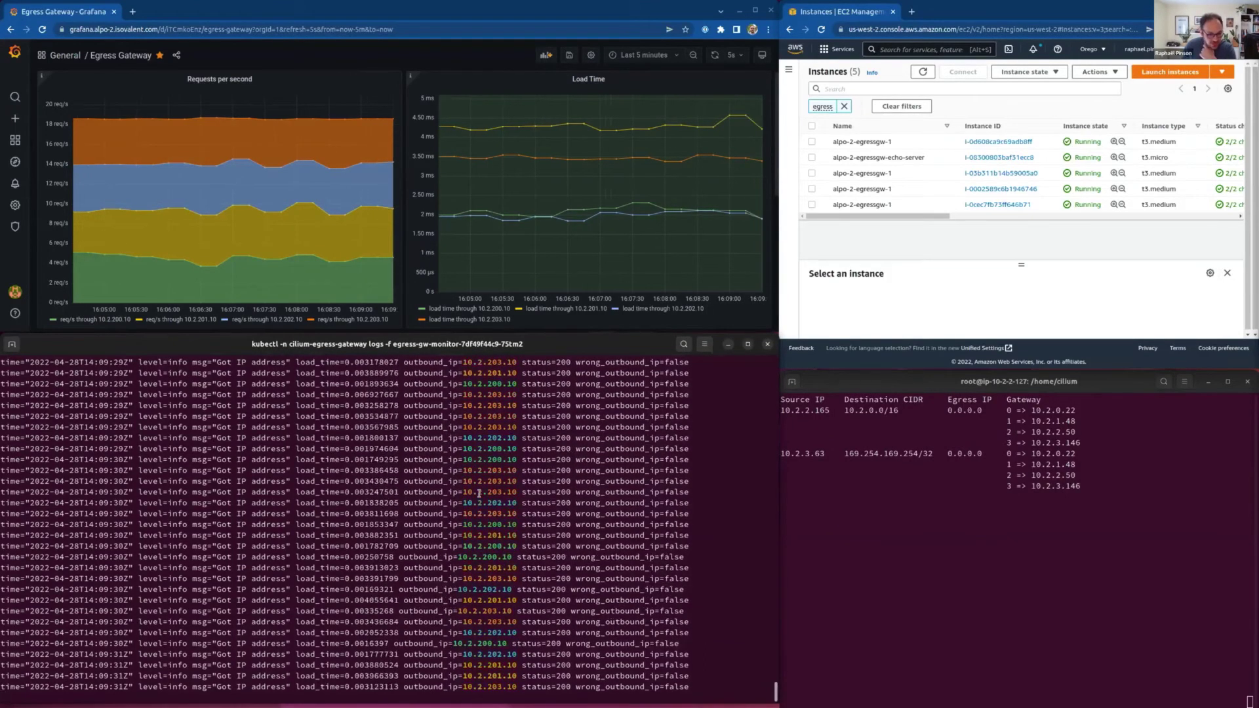
{"action": "scroll", "coordinate": [486, 505], "scroll_direction": "up", "scroll_amount": 4}
{"action": "double_click", "coordinate": [494, 492]}
{"action": "left_click", "coordinate": [493, 489]}
{"action": "double_click", "coordinate": [493, 481]}
{"action": "double_click", "coordinate": [493, 459]}
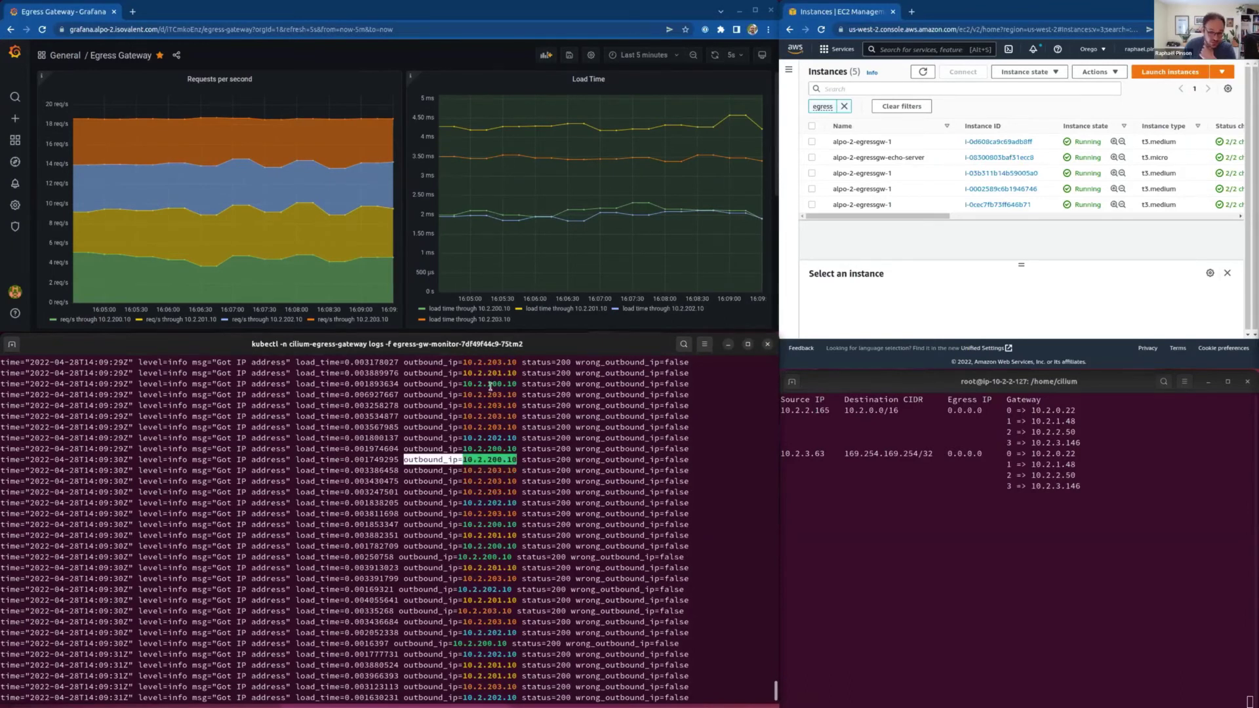
{"action": "double_click", "coordinate": [490, 385]}
{"action": "left_click", "coordinate": [490, 385]}
{"action": "double_click", "coordinate": [487, 546]}
{"action": "left_click", "coordinate": [487, 573]}
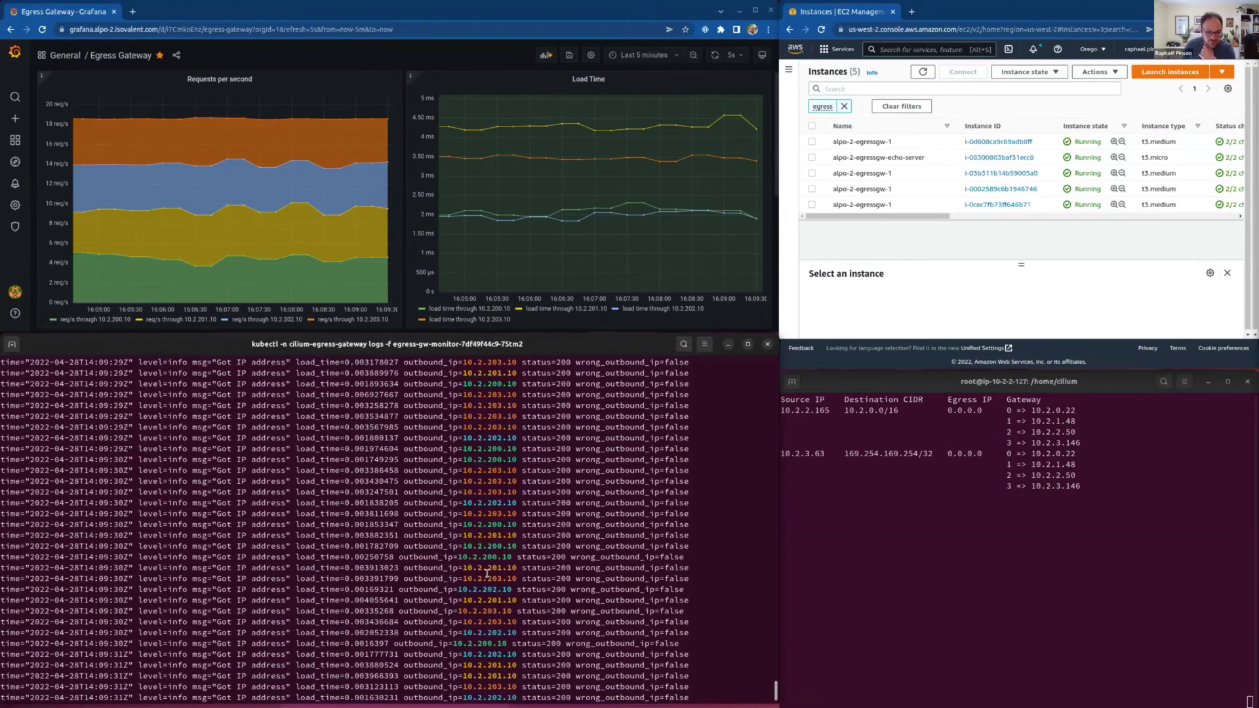
{"action": "scroll", "coordinate": [496, 574], "scroll_direction": "down", "scroll_amount": 10}
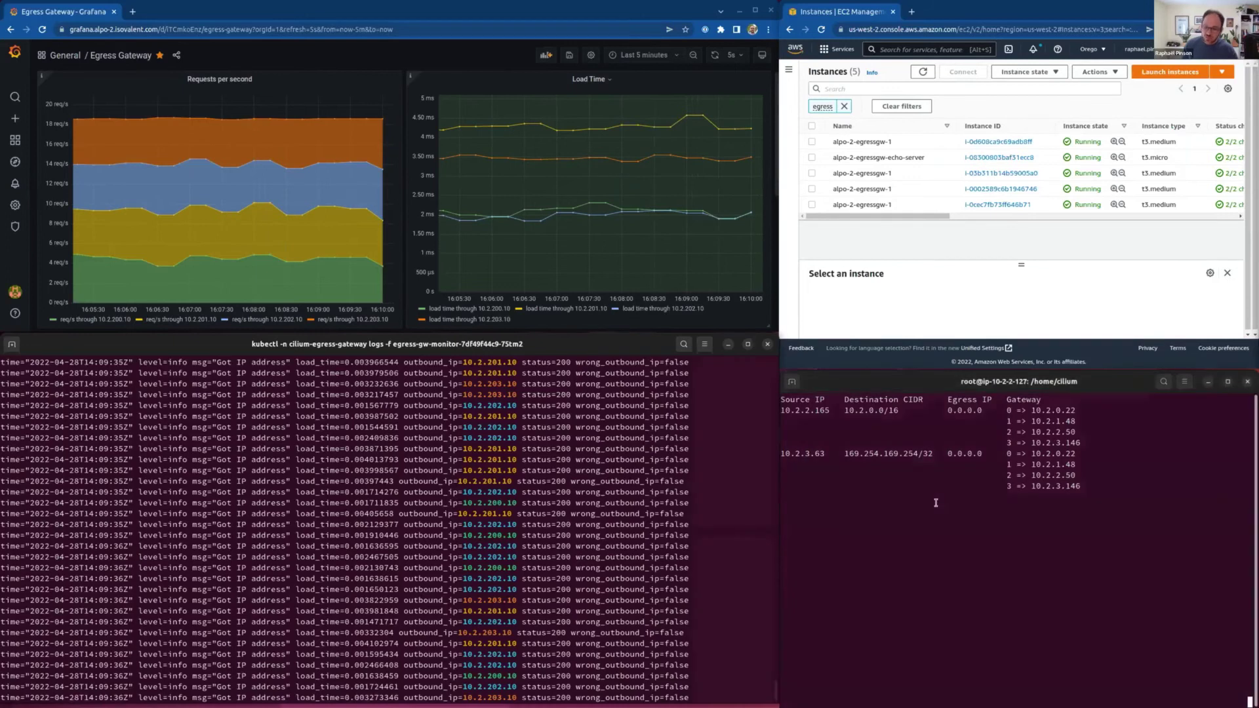
Stop and rerun the 'watch -t -n 1 cilium bpf egress list' egress map view
{"action": "left_click_drag", "start_coordinate": [853, 410], "coordinate": [1004, 493]}
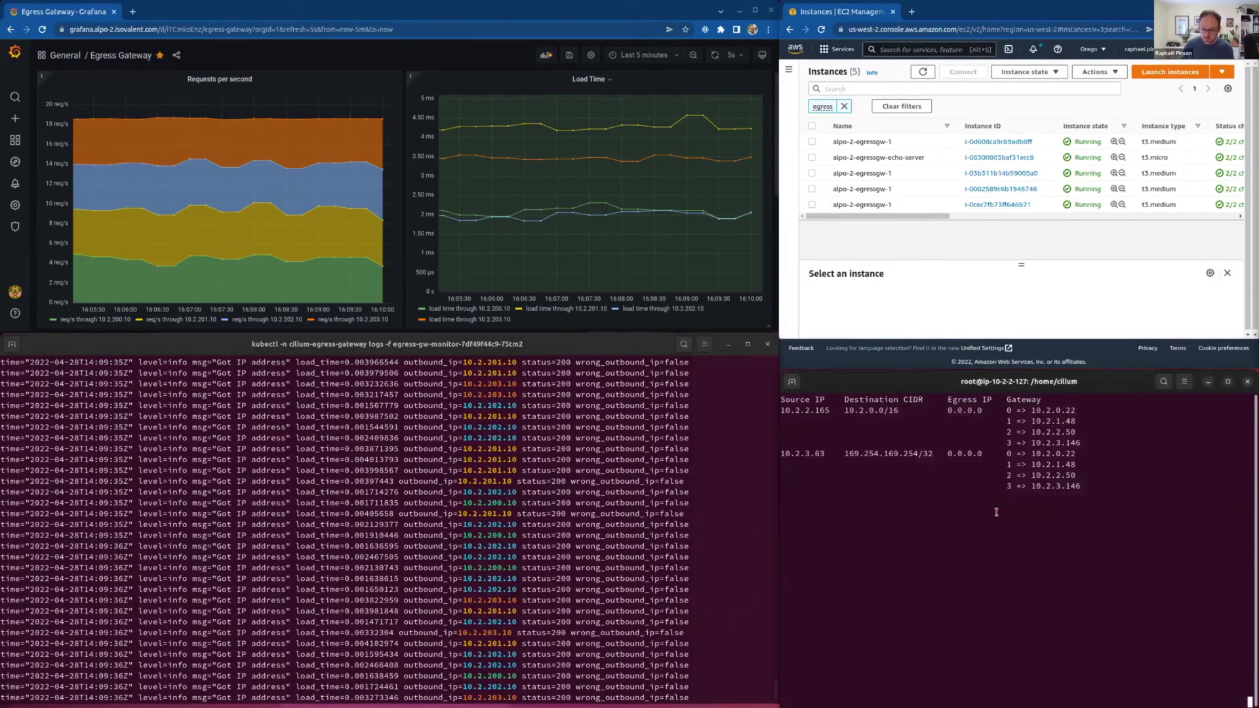
{"action": "key", "text": "ctrl+c"}
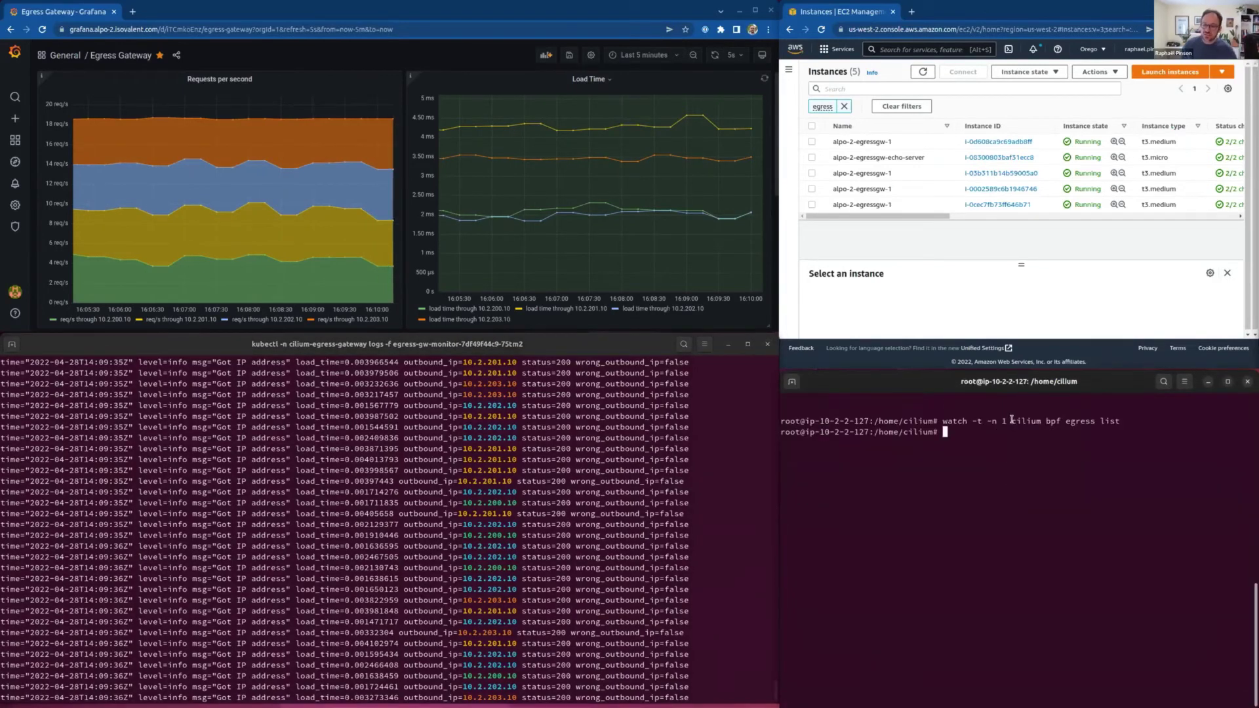
{"action": "left_click_drag", "start_coordinate": [1012, 420], "coordinate": [1117, 417]}
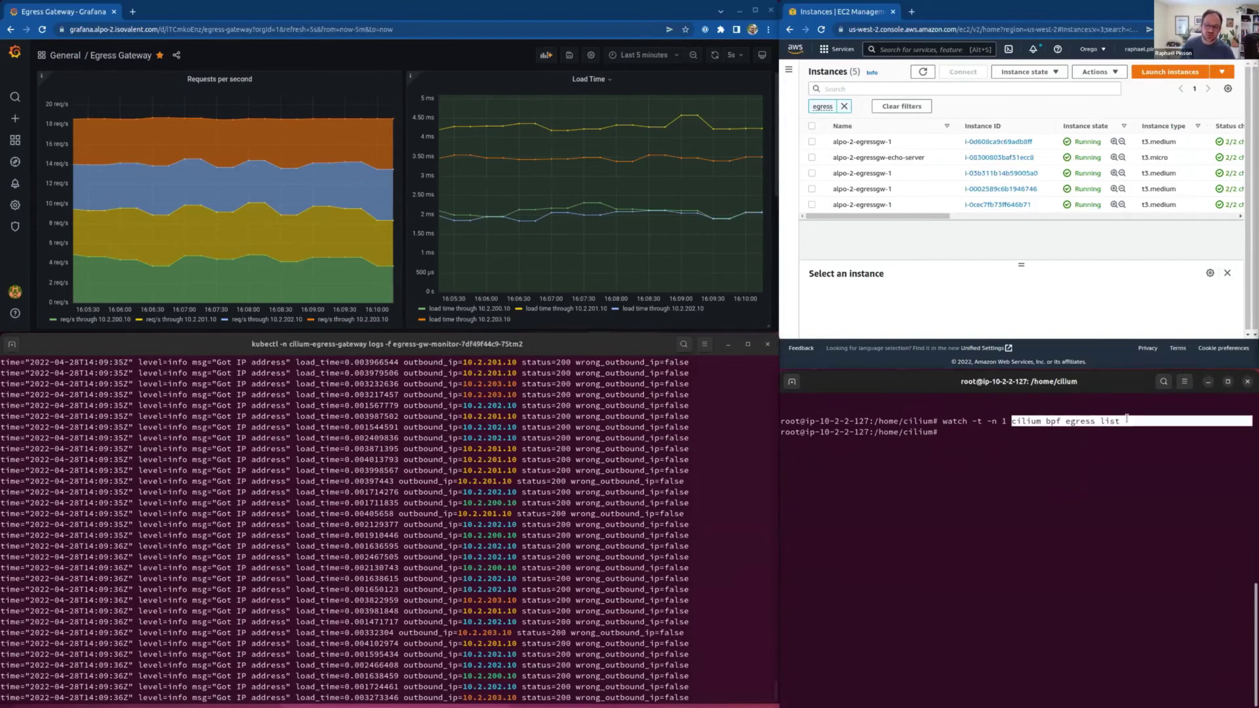
{"action": "left_click", "coordinate": [1132, 424]}
{"action": "key", "text": "Up"}
{"action": "key", "text": "Return"}
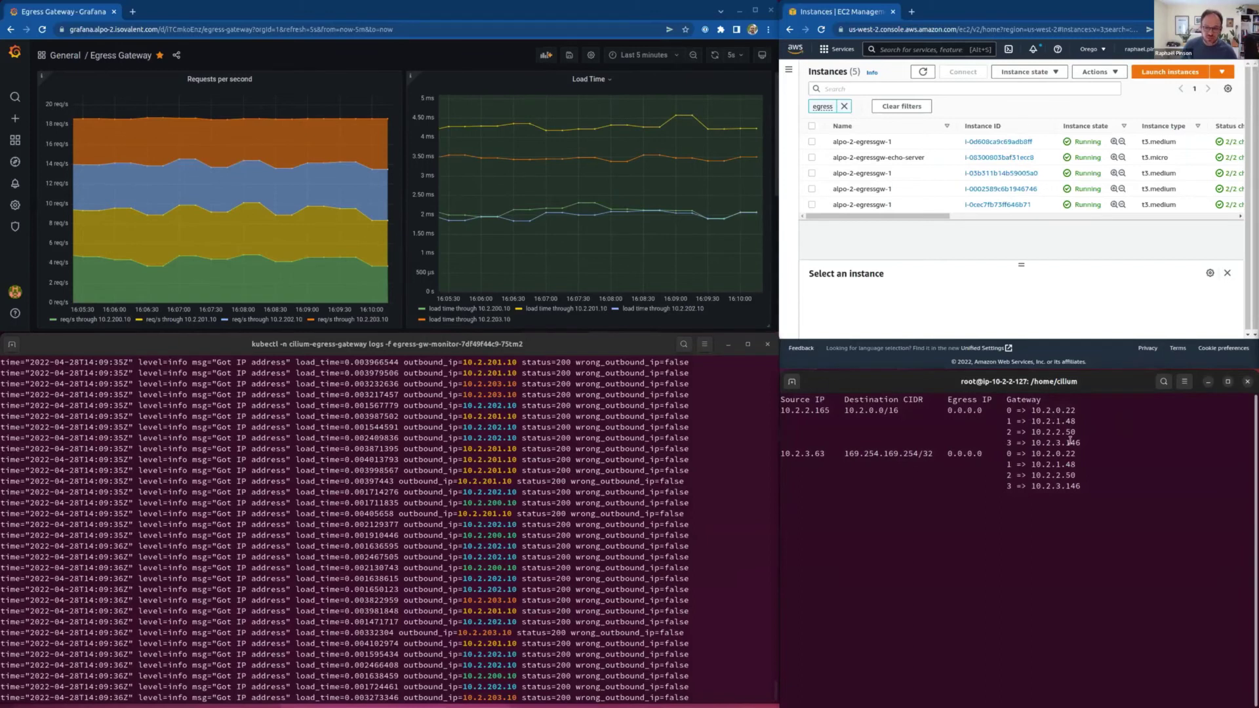
Highlight the four gateway rows for sources 10.2.2.165 and 10.2.3.63, then tail the monitor log
{"action": "left_click_drag", "start_coordinate": [1088, 445], "coordinate": [841, 435]}
{"action": "left_click_drag", "start_coordinate": [1105, 488], "coordinate": [786, 461]}
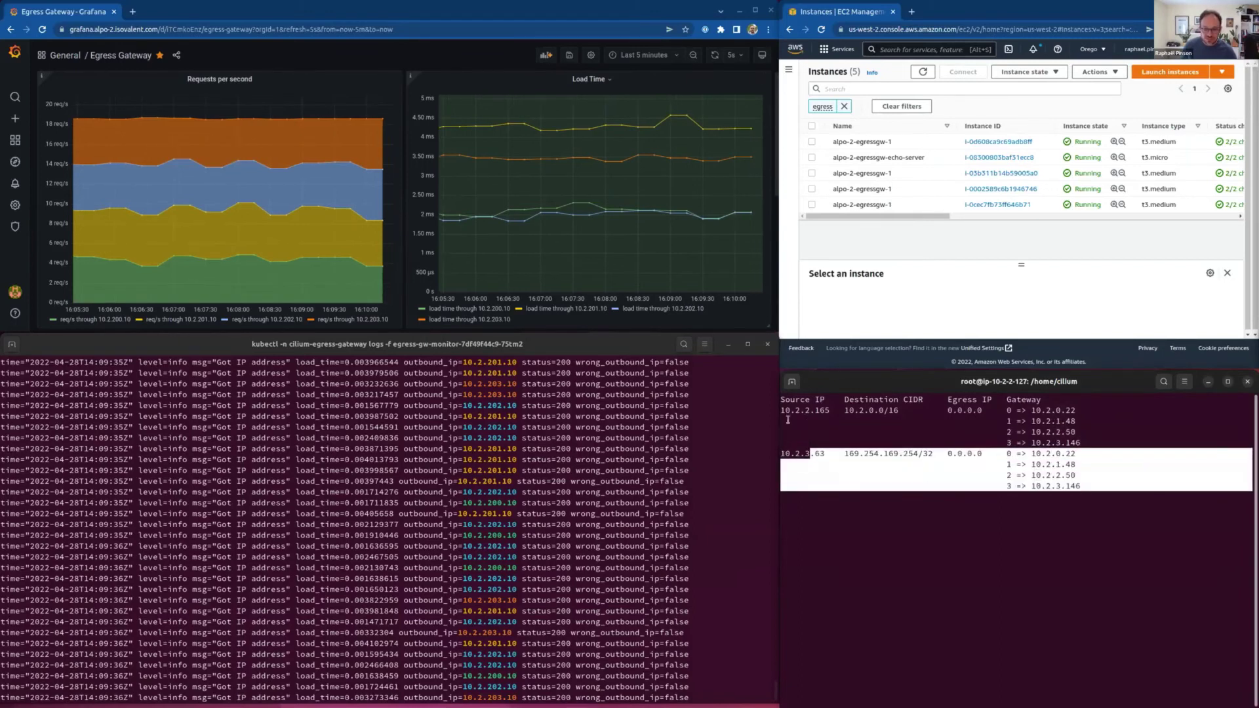
{"action": "left_click_drag", "start_coordinate": [781, 410], "coordinate": [812, 410]}
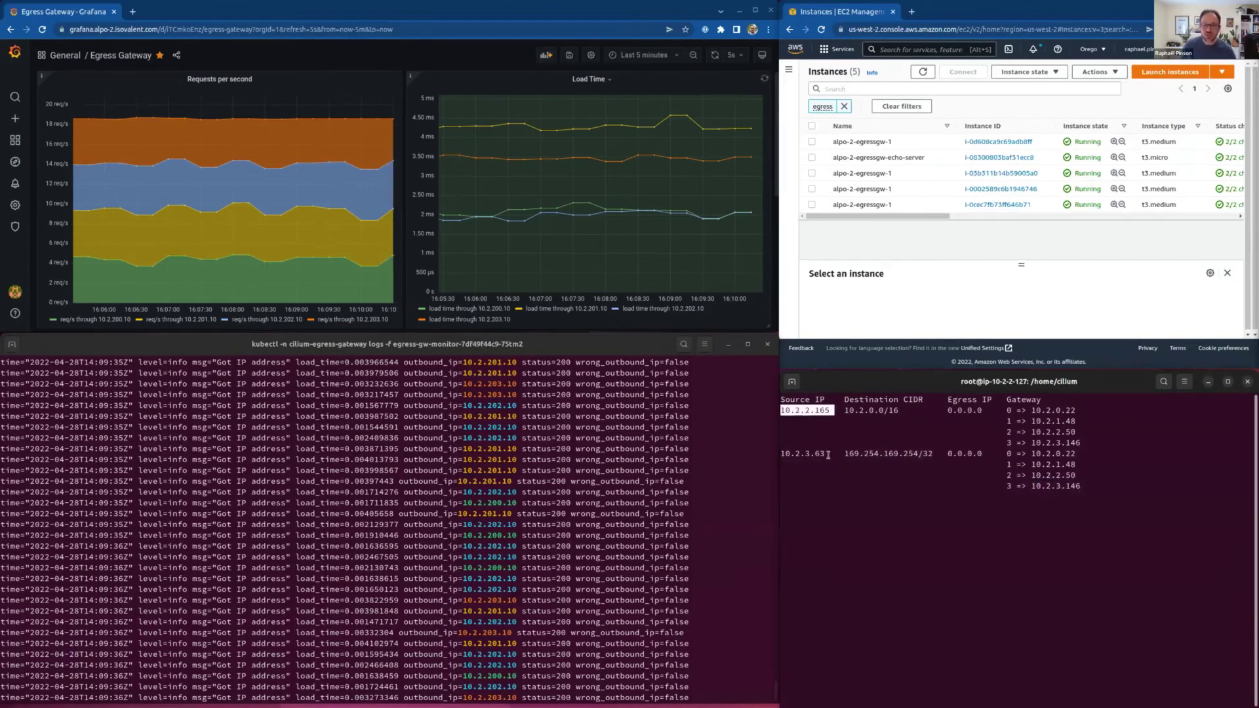
{"action": "left_click", "coordinate": [873, 410]}
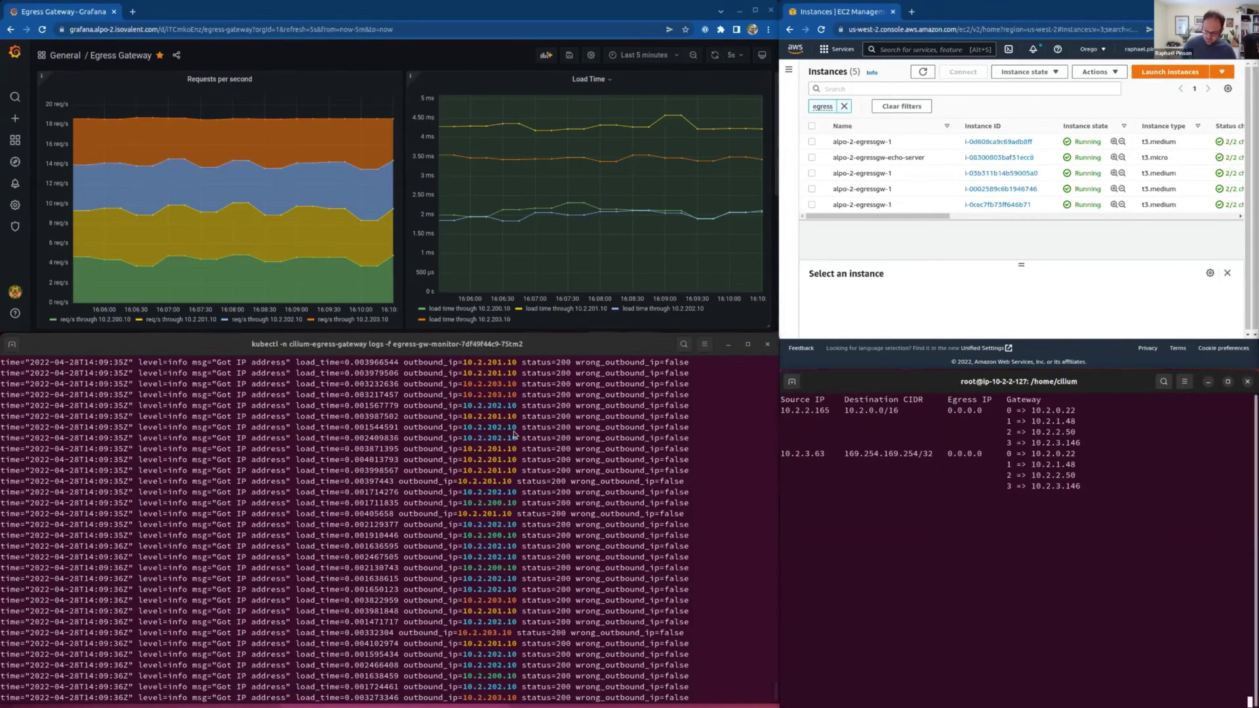
{"action": "key", "text": "Return"}
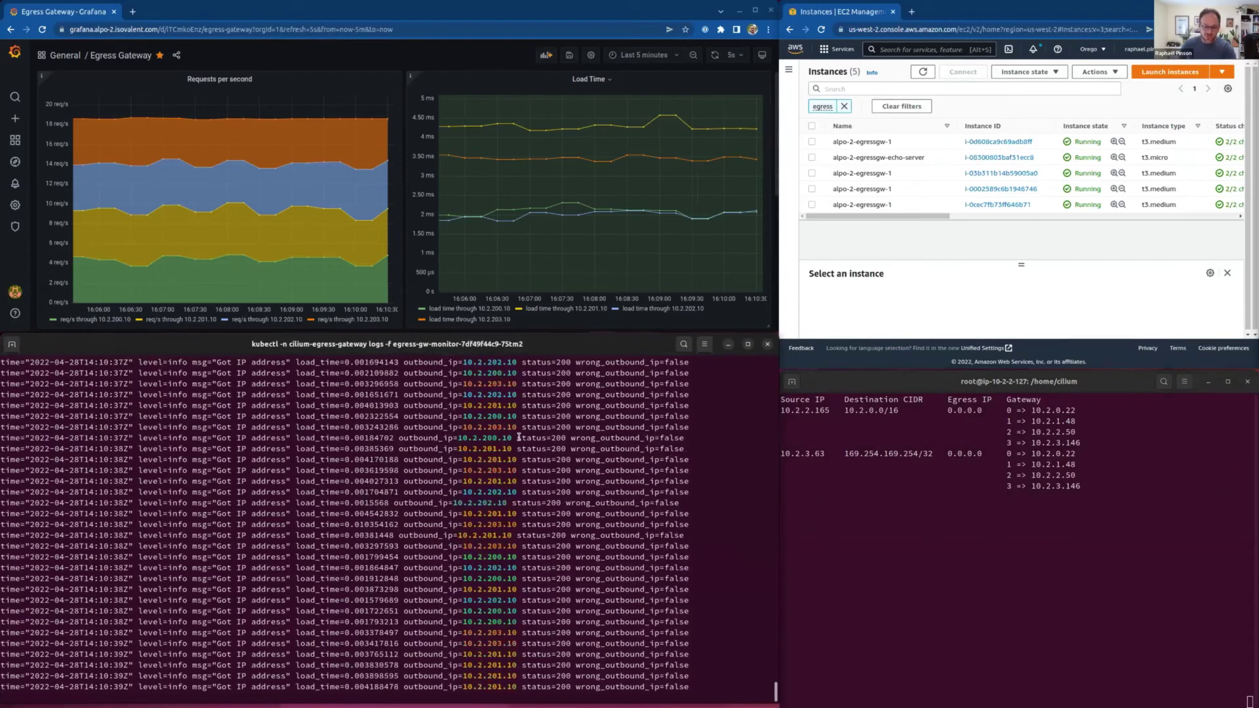
Reboot the first alpo-2-egressgw-1 instance and check its gateway leaves the egress map
{"action": "left_click", "coordinate": [1021, 74]}
{"action": "left_click", "coordinate": [955, 113]}
{"action": "left_click", "coordinate": [812, 142]}
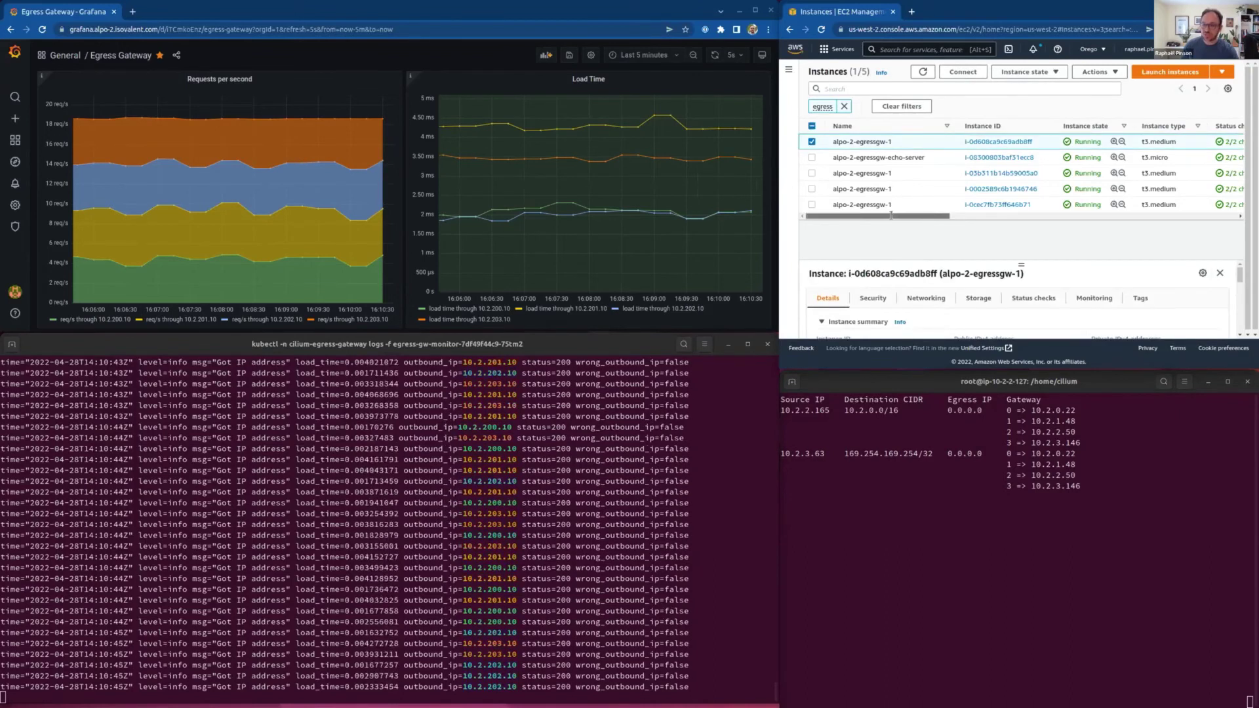
{"action": "left_click", "coordinate": [1014, 75]}
{"action": "left_click", "coordinate": [1024, 116]}
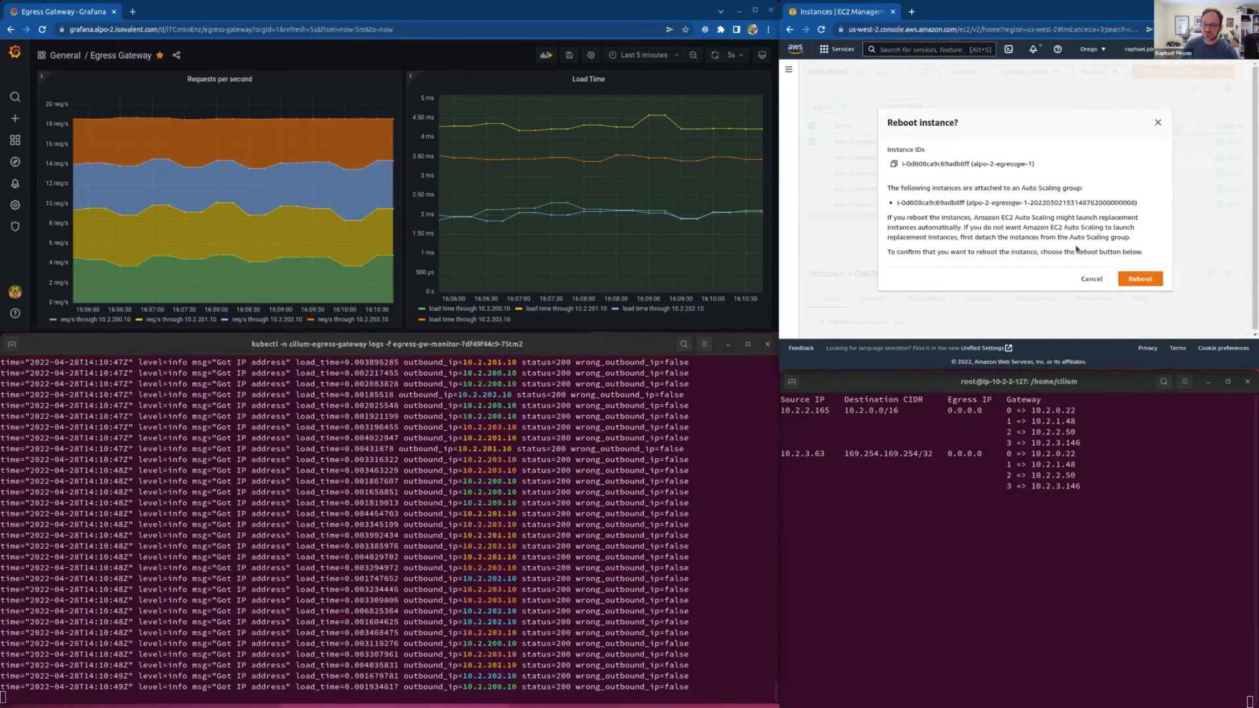
{"action": "left_click", "coordinate": [1136, 280]}
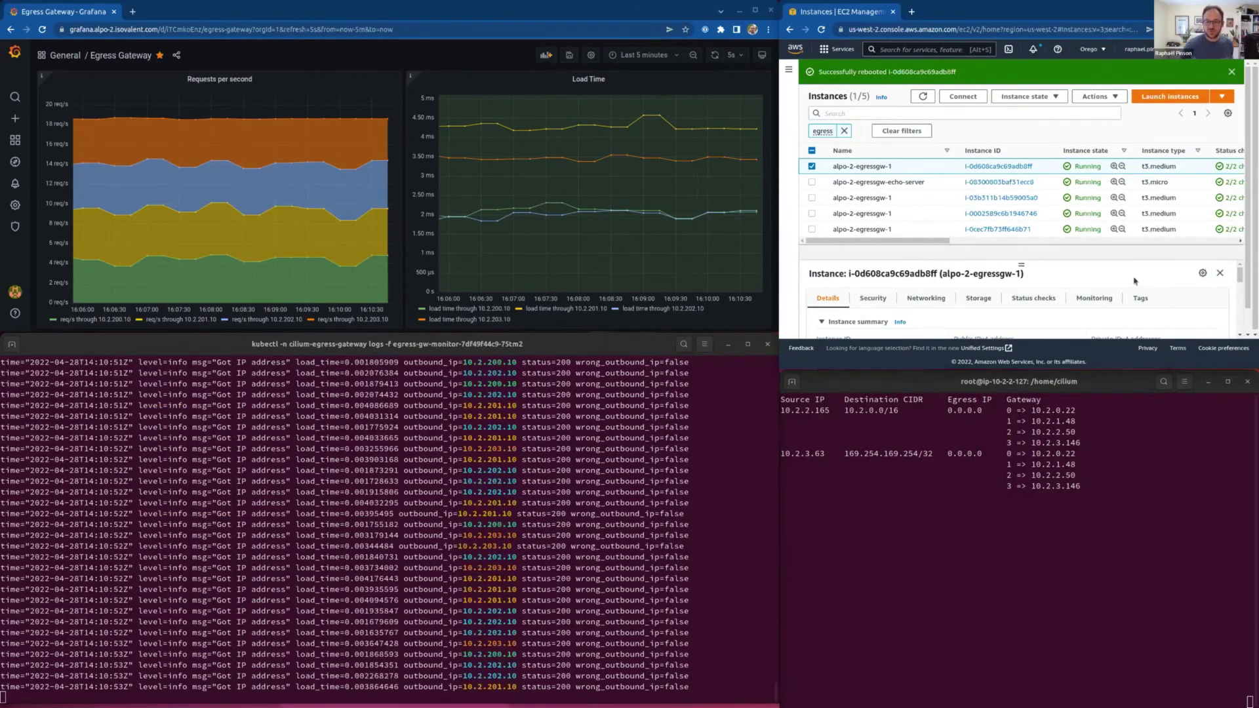
{"action": "left_click_drag", "start_coordinate": [1071, 443], "coordinate": [975, 445]}
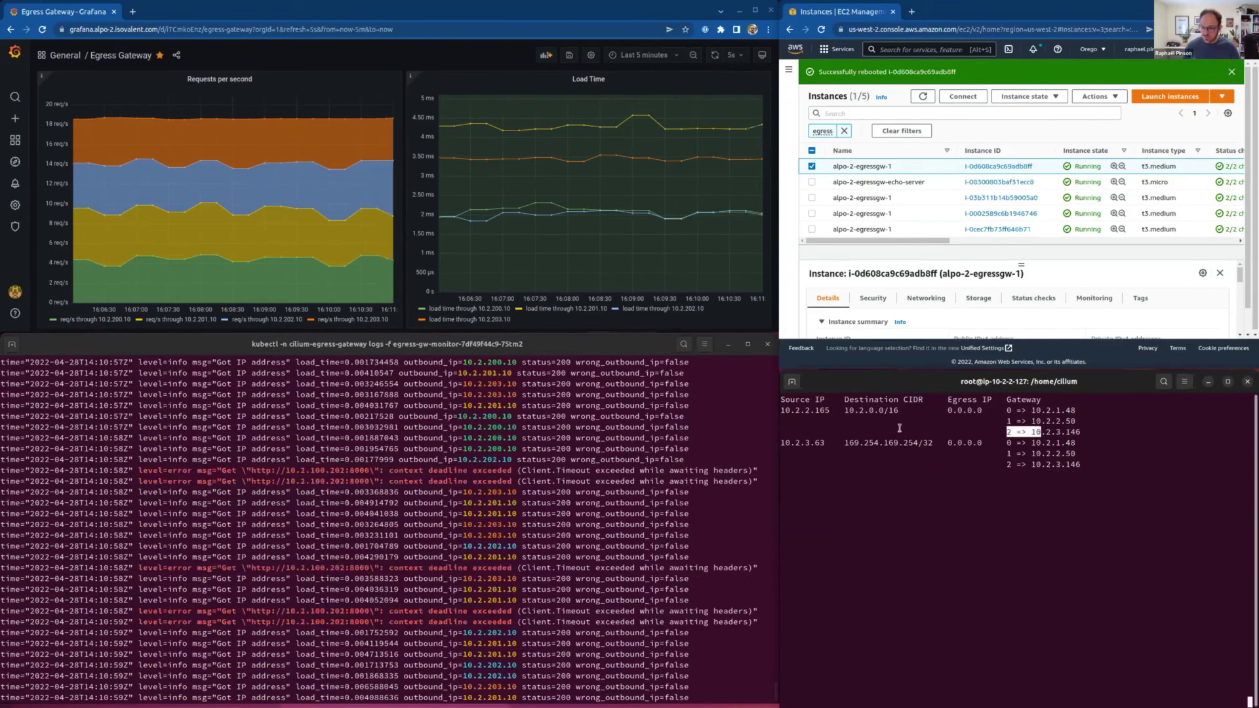
Highlight the context-deadline-exceeded timeouts after the reboot and scroll back through the log
{"action": "left_click_drag", "start_coordinate": [899, 428], "coordinate": [892, 428]}
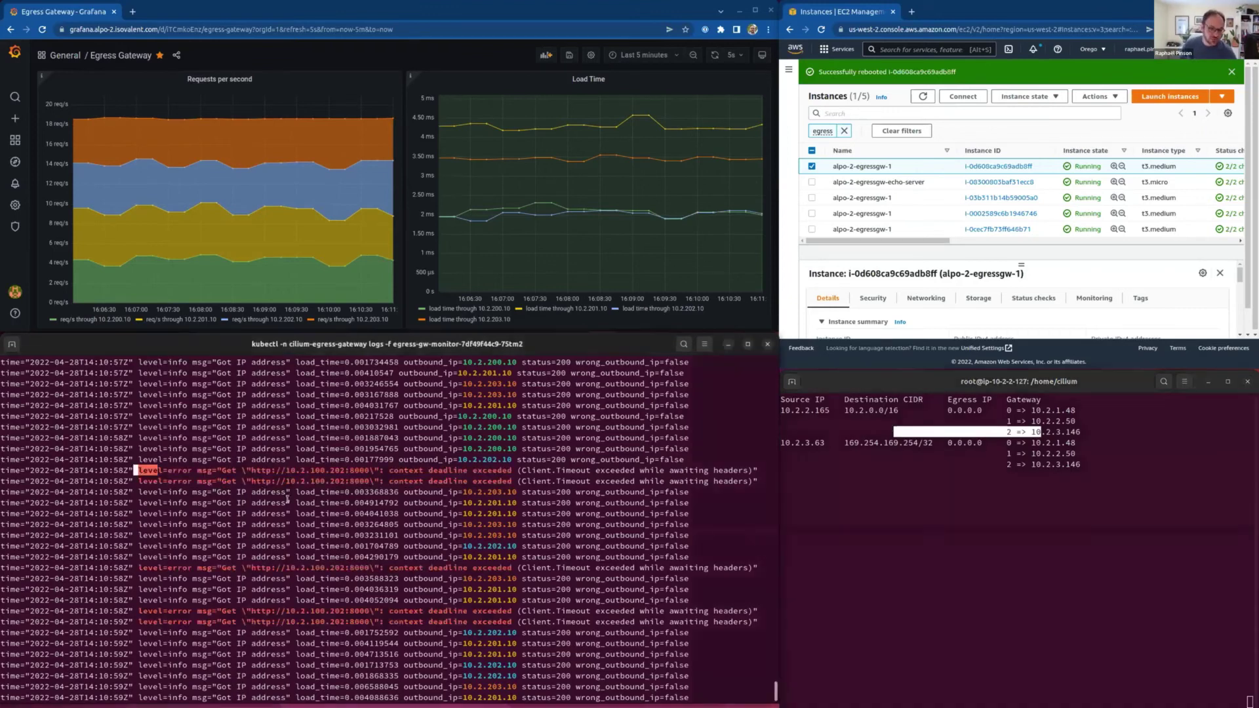
{"action": "left_click_drag", "start_coordinate": [109, 470], "coordinate": [499, 533]}
{"action": "left_click", "coordinate": [499, 528]}
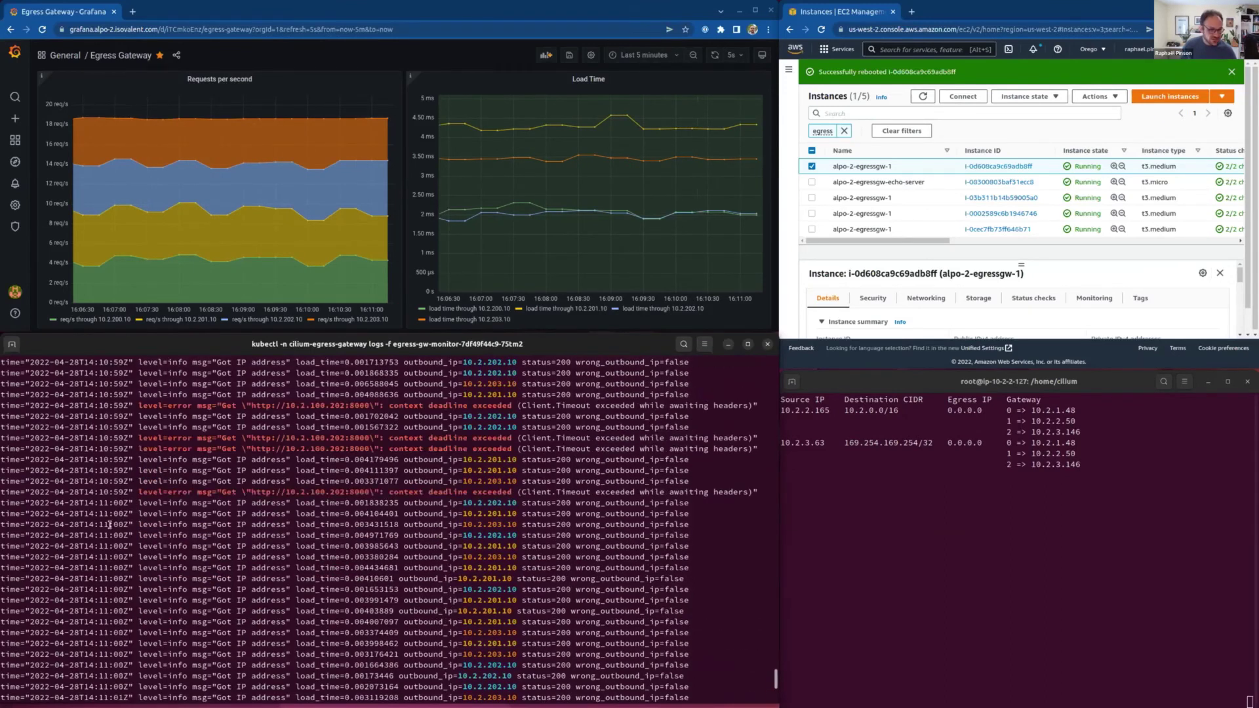
{"action": "scroll", "coordinate": [134, 546], "scroll_direction": "up", "scroll_amount": 5}
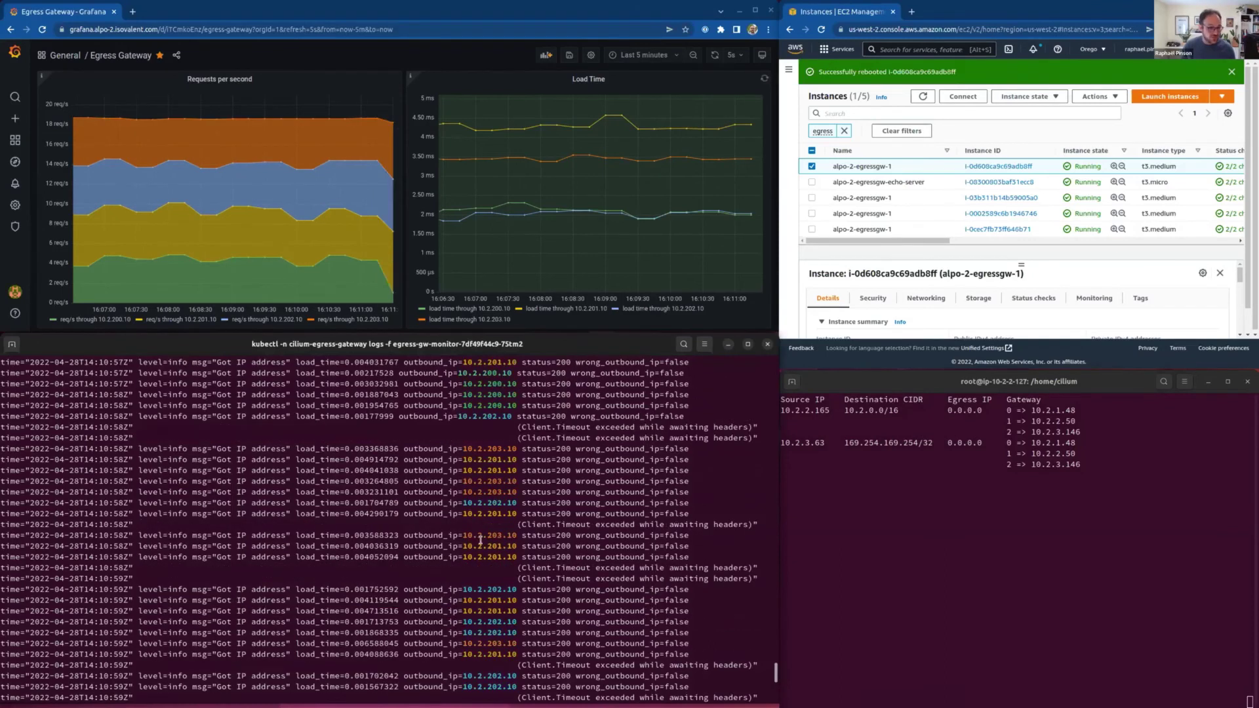
{"action": "scroll", "coordinate": [479, 512], "scroll_direction": "up", "scroll_amount": 4}
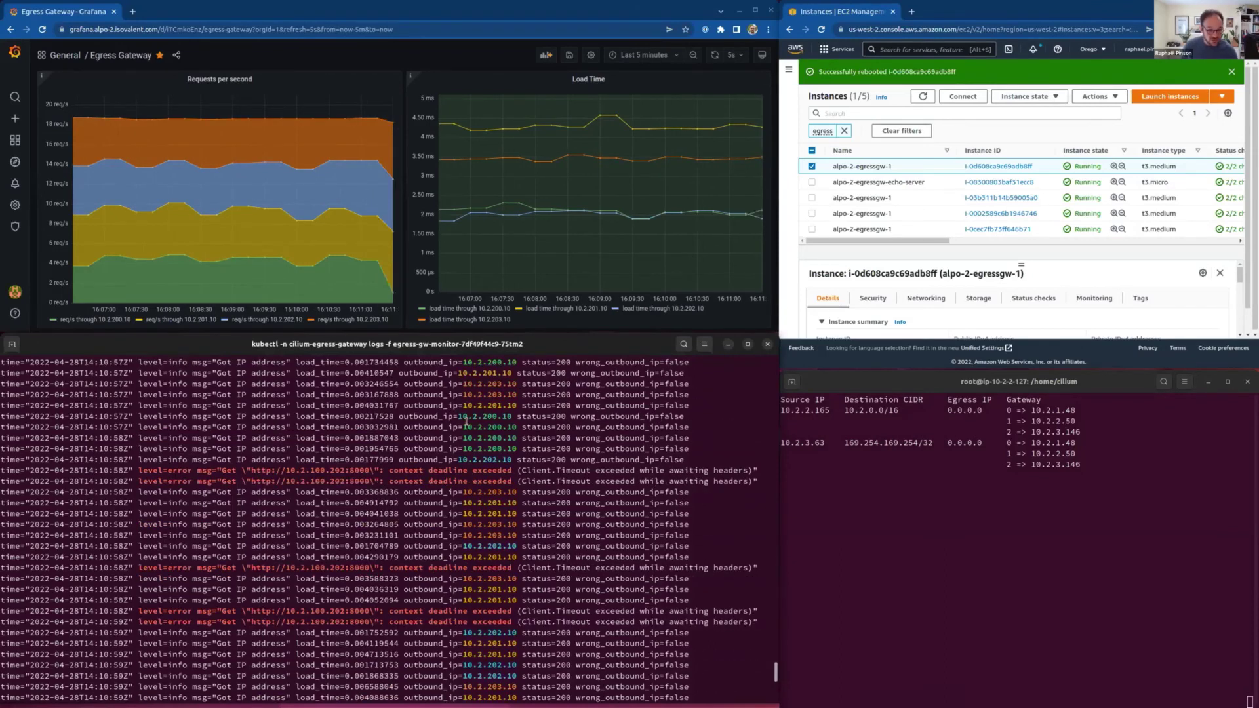
Jump the monitor log to its newest entries and untick the rebooted instance in EC2
{"action": "left_click_drag", "start_coordinate": [459, 415], "coordinate": [454, 416]}
{"action": "scroll", "coordinate": [482, 480], "scroll_direction": "down", "scroll_amount": 10}
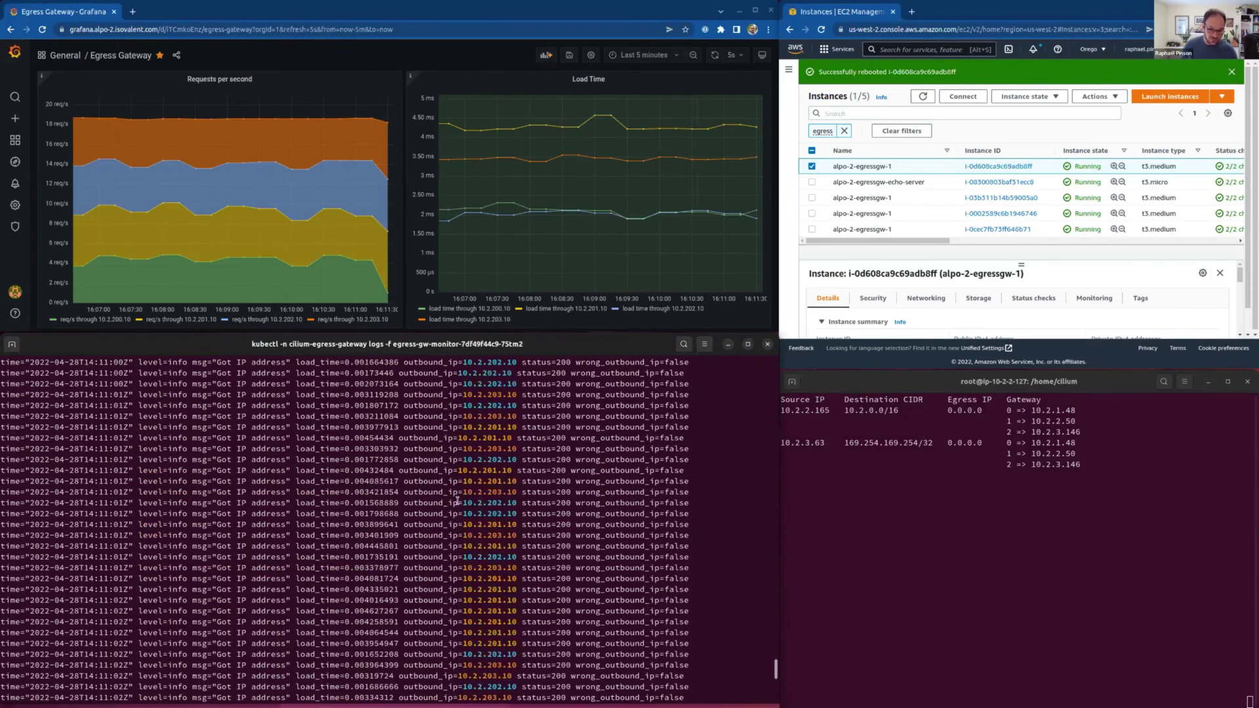
{"action": "key", "text": "Delete"}
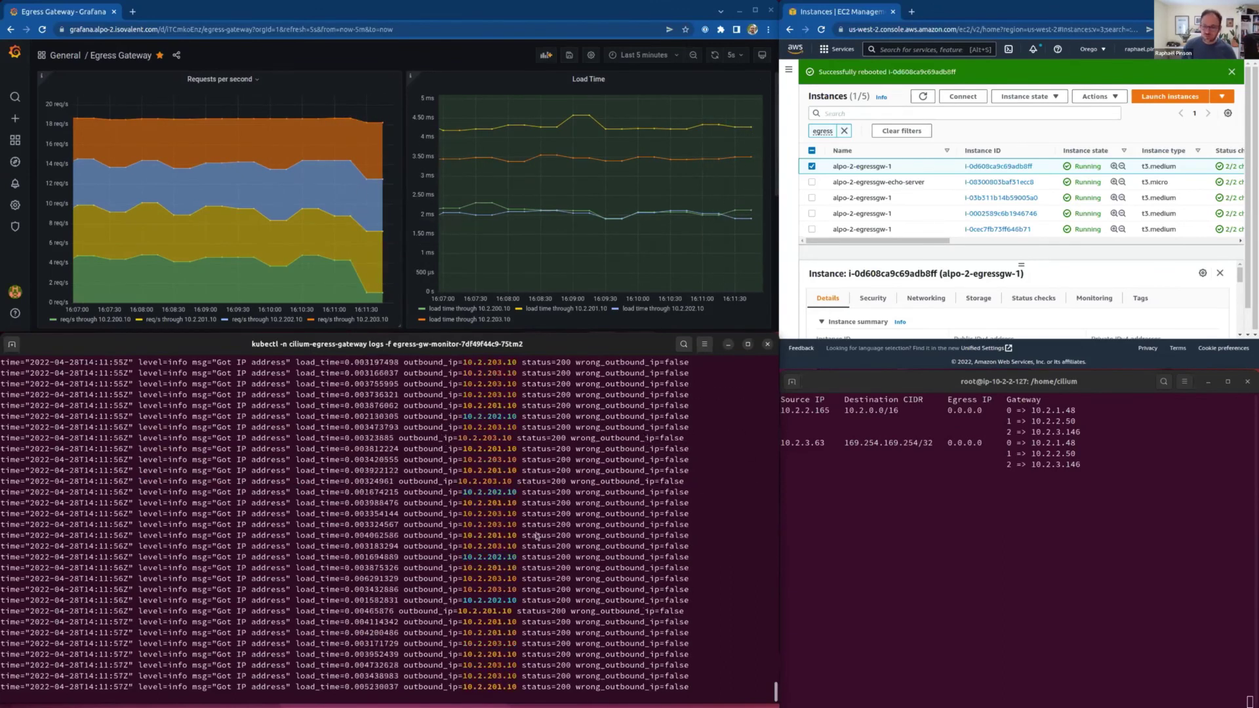
{"action": "left_click", "coordinate": [936, 458]}
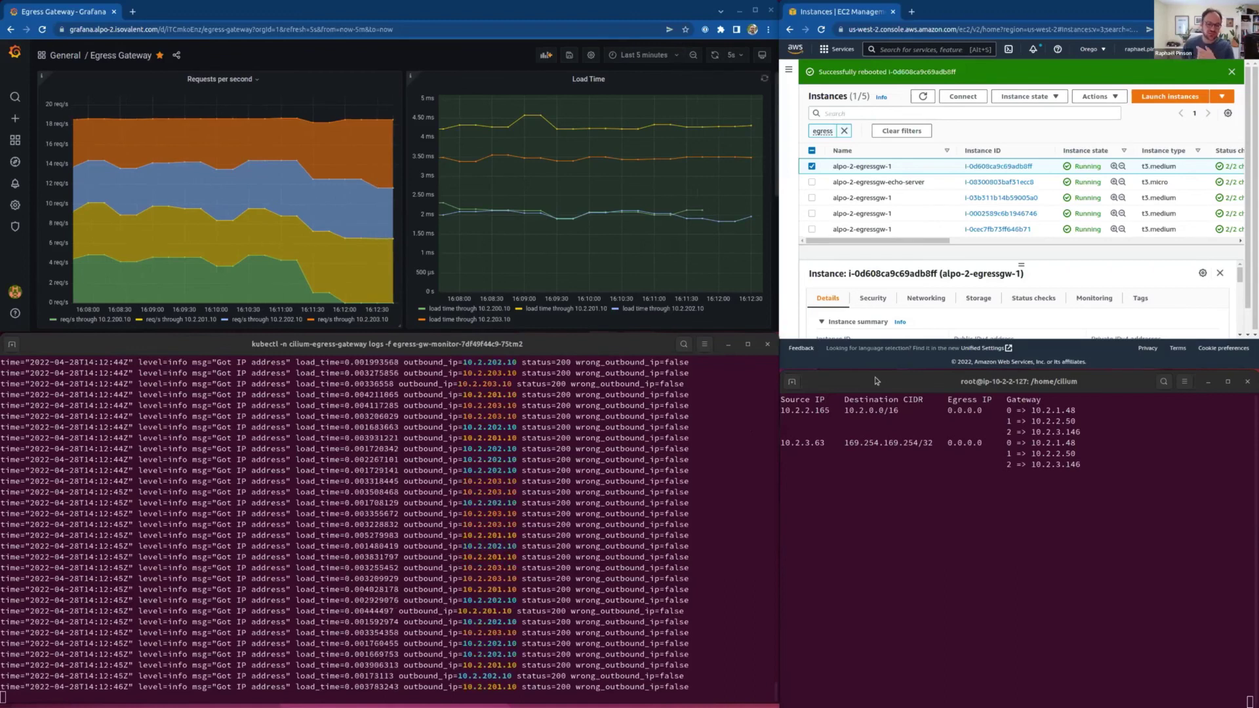
{"action": "left_click", "coordinate": [813, 167]}
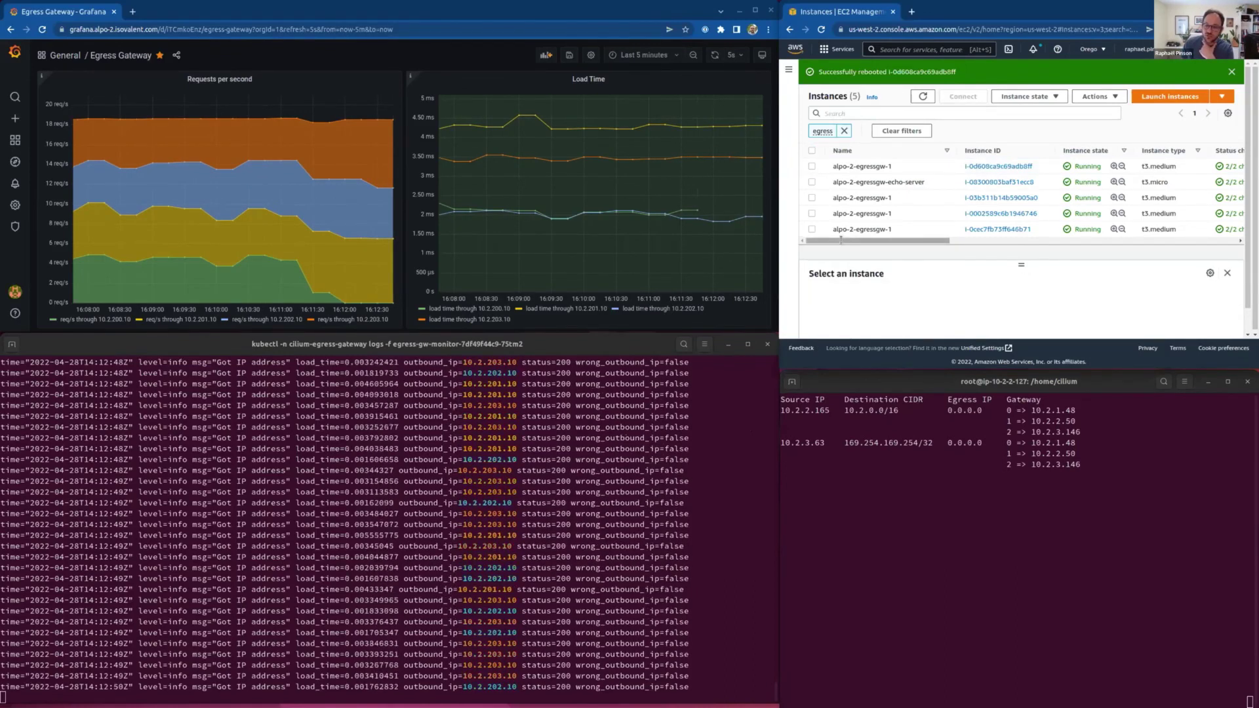